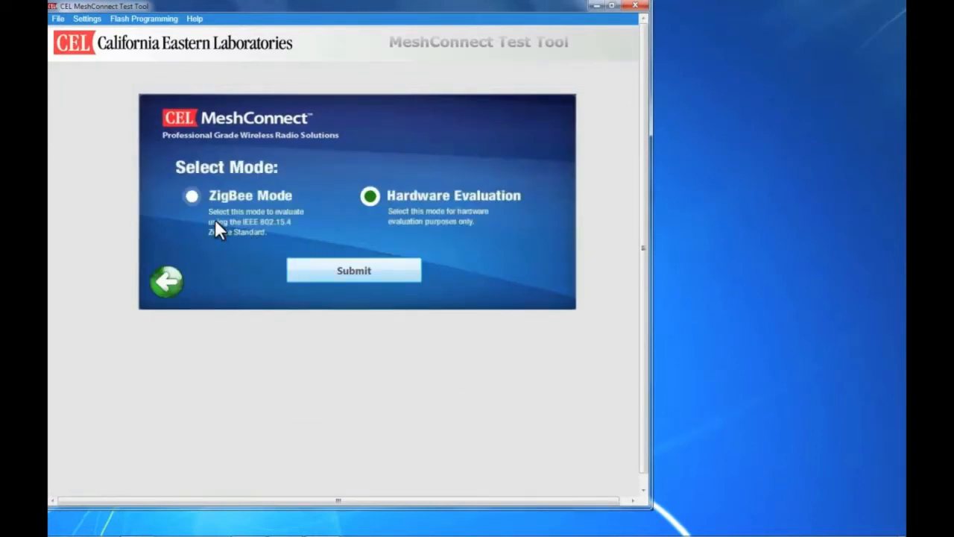
Set up the module in ZigBee Mode as Coordinator with PAN ID 01FF, RF power step 8 (8 dBm) and channel 15 (2425 MHz).
{"action": "left_click", "coordinate": [192, 196]}
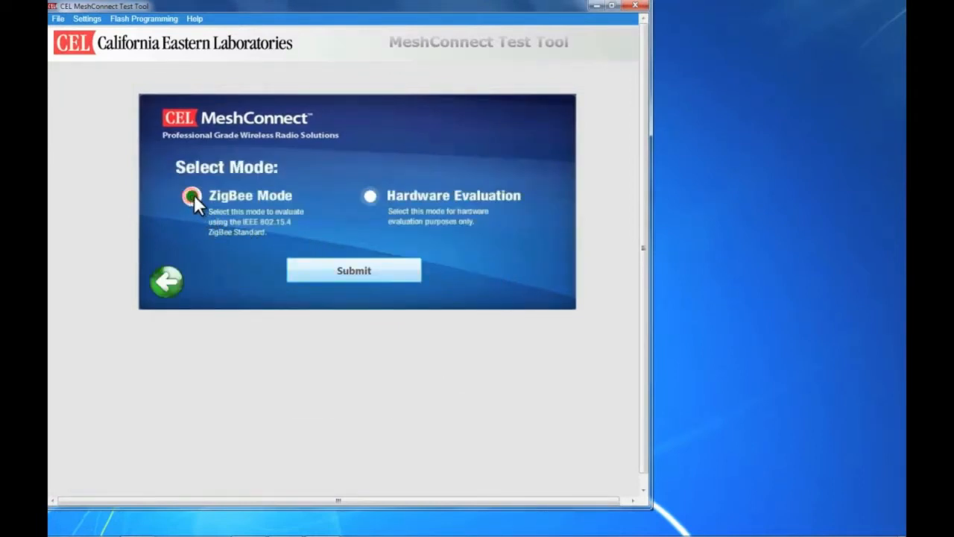
{"action": "left_click", "coordinate": [302, 278]}
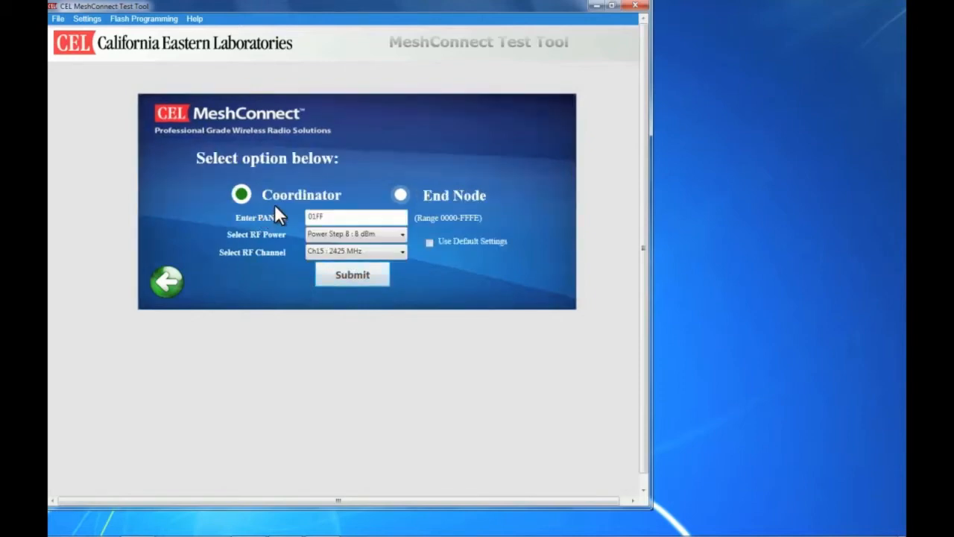
{"action": "left_click", "coordinate": [350, 271]}
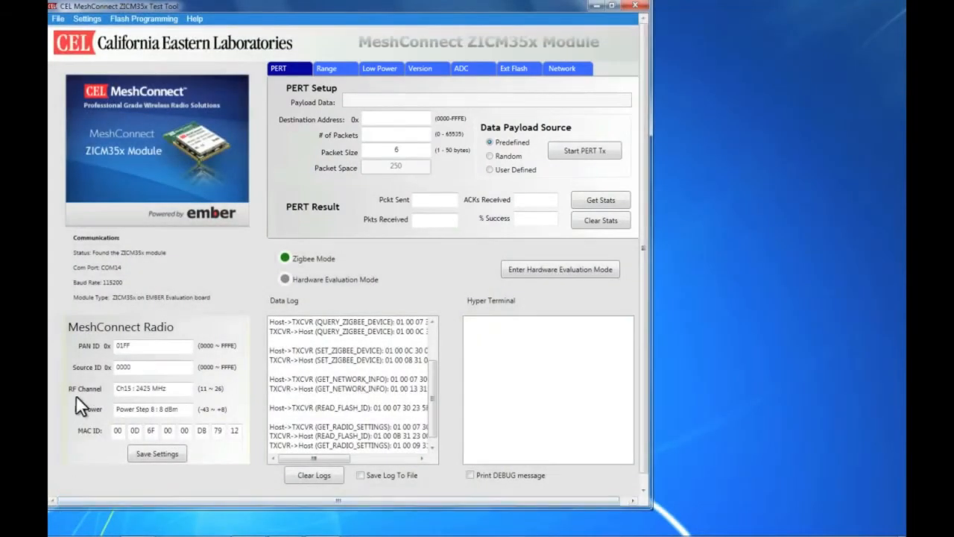
Look over the coordinator module's range test options and low-power sleep settings.
{"action": "left_click", "coordinate": [325, 70]}
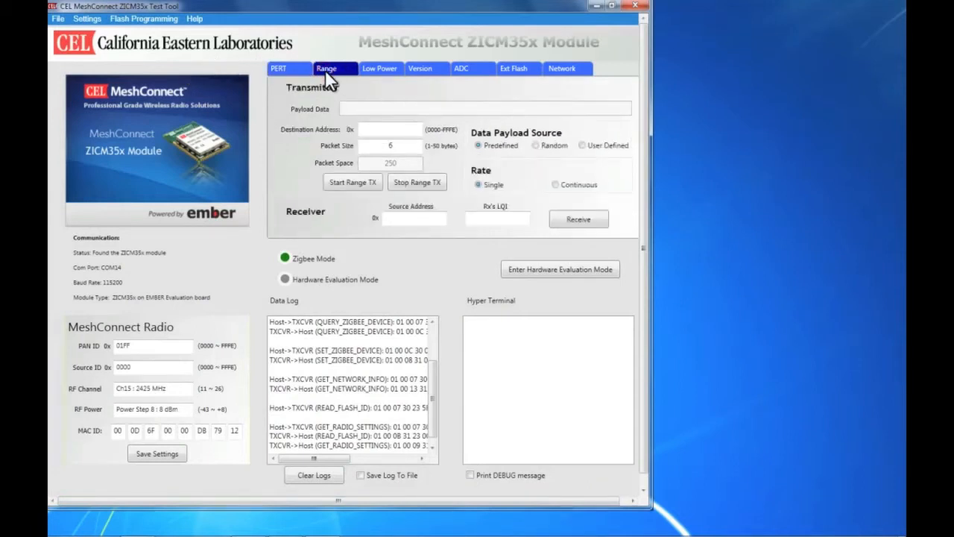
{"action": "left_click", "coordinate": [380, 69]}
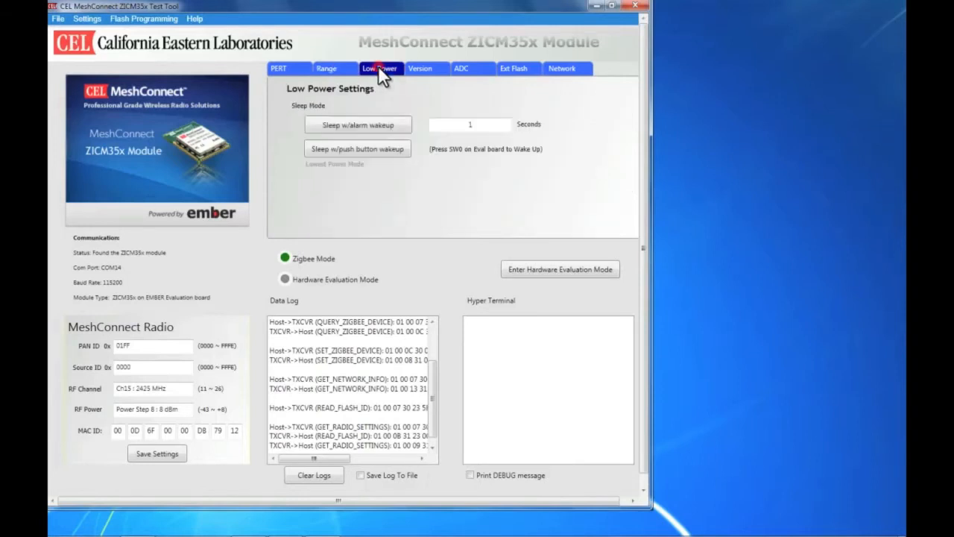
Retrieve the coordinator module's version information and read its temperature.
{"action": "left_click", "coordinate": [422, 69]}
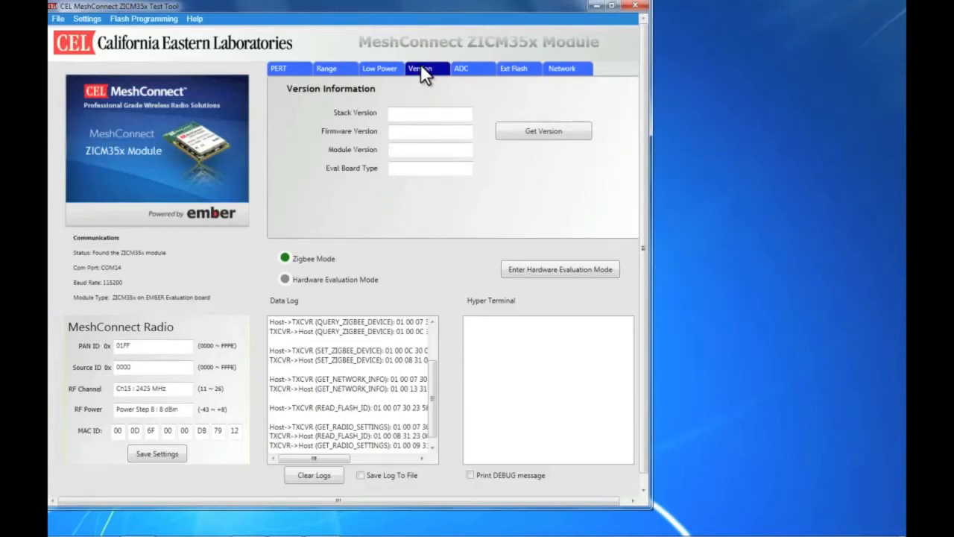
{"action": "left_click", "coordinate": [532, 131]}
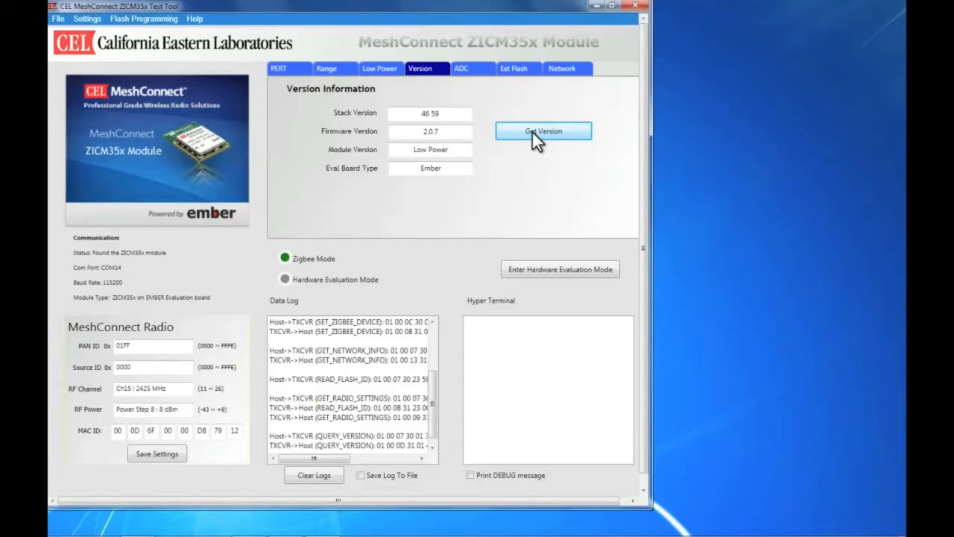
{"action": "left_click", "coordinate": [465, 68]}
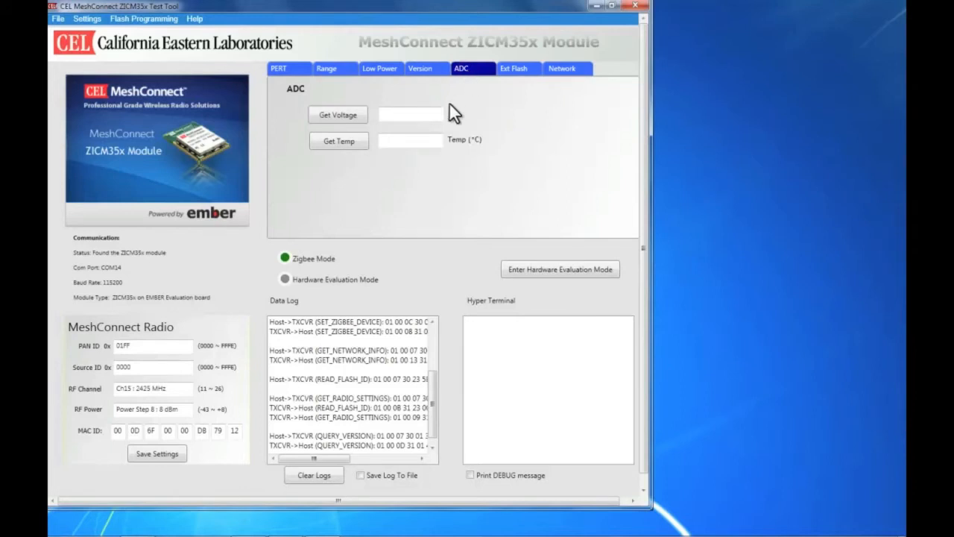
{"action": "left_click", "coordinate": [339, 142]}
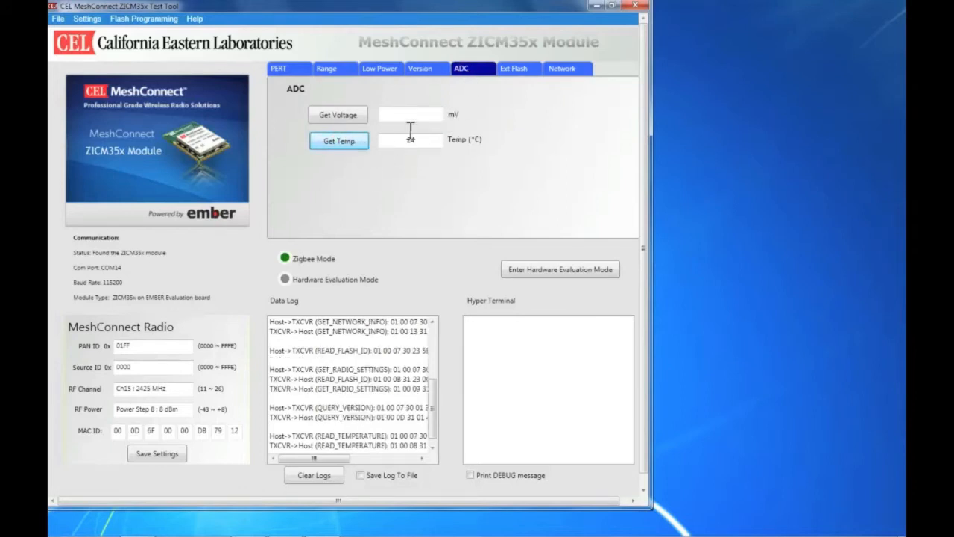
Examine the coordinator's external flash options and network topology, finishing on the range test settings.
{"action": "left_click", "coordinate": [512, 71]}
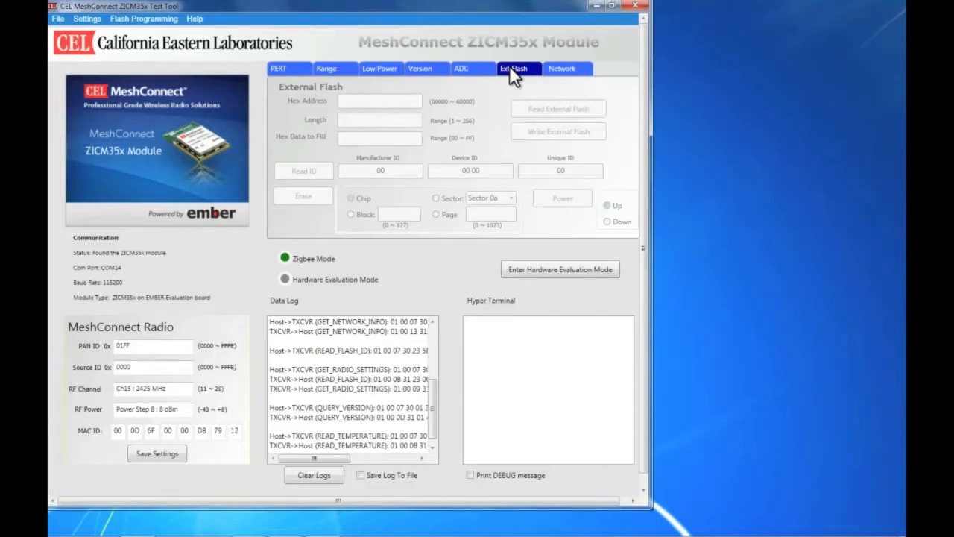
{"action": "left_click", "coordinate": [563, 69]}
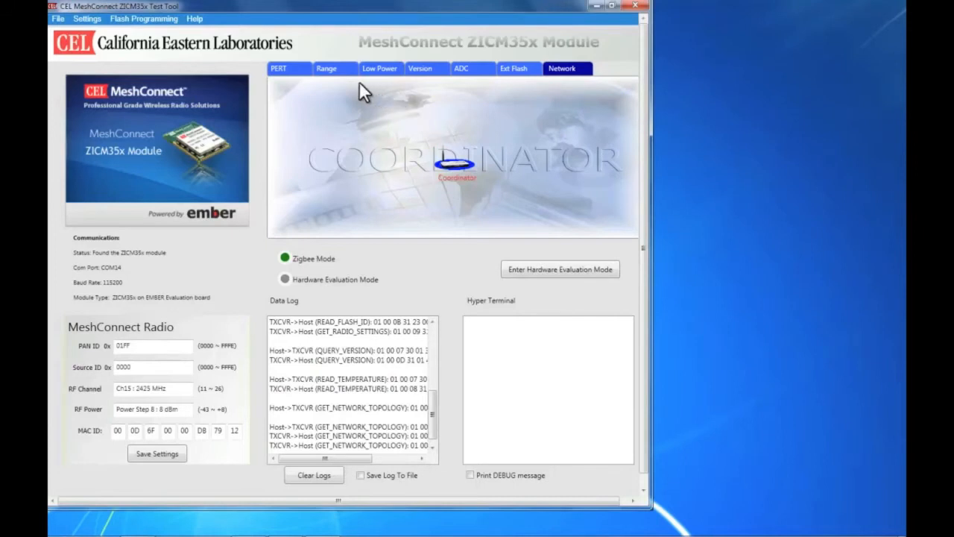
{"action": "left_click", "coordinate": [334, 69]}
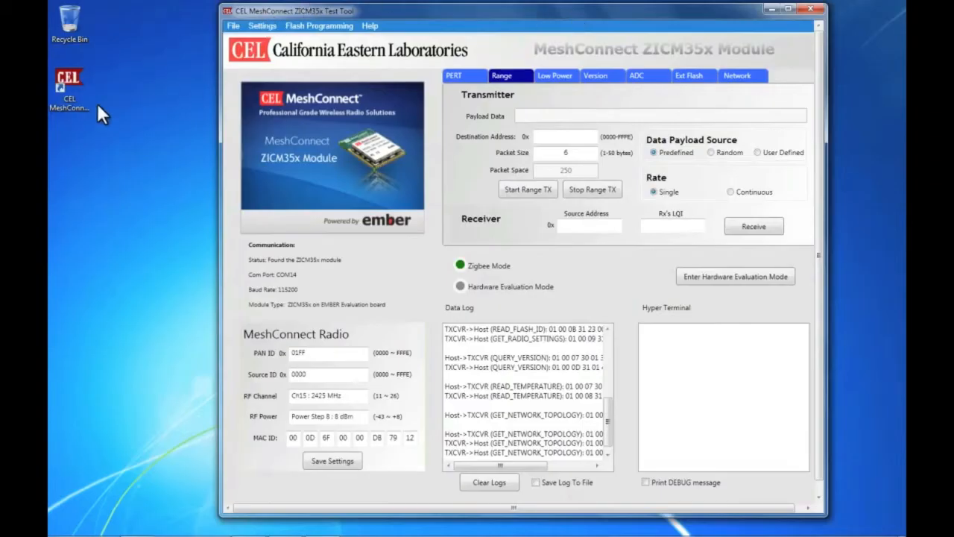
Launch a second test tool instance, auto-detect the other module, and set it up in ZigBee Mode as End Node with PAN ID 01FF on channel 15.
{"action": "double_click", "coordinate": [84, 97]}
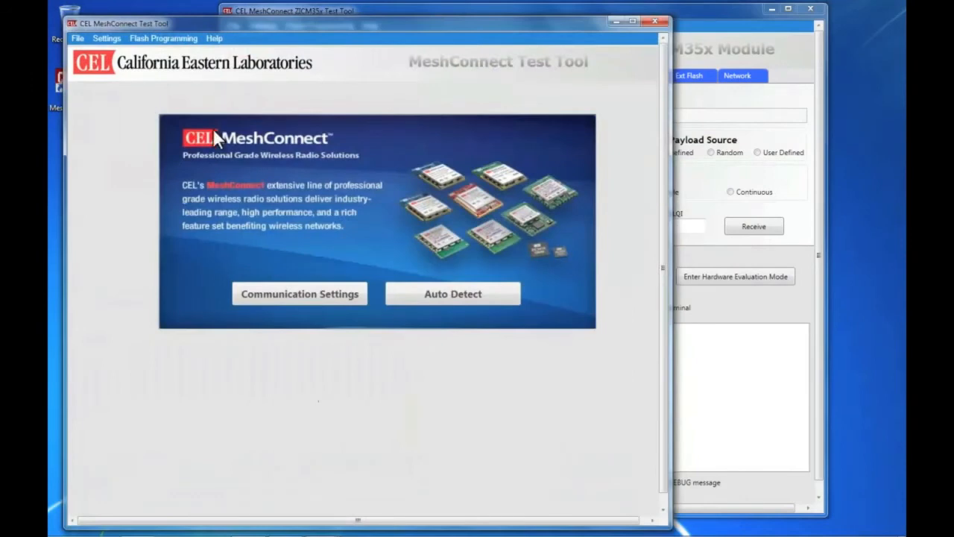
{"action": "left_click", "coordinate": [453, 294]}
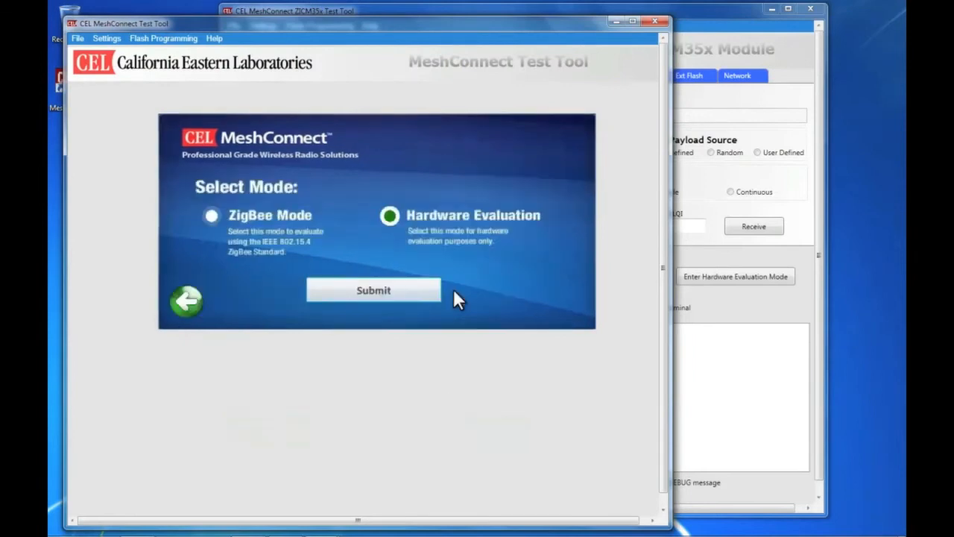
{"action": "left_click", "coordinate": [210, 217]}
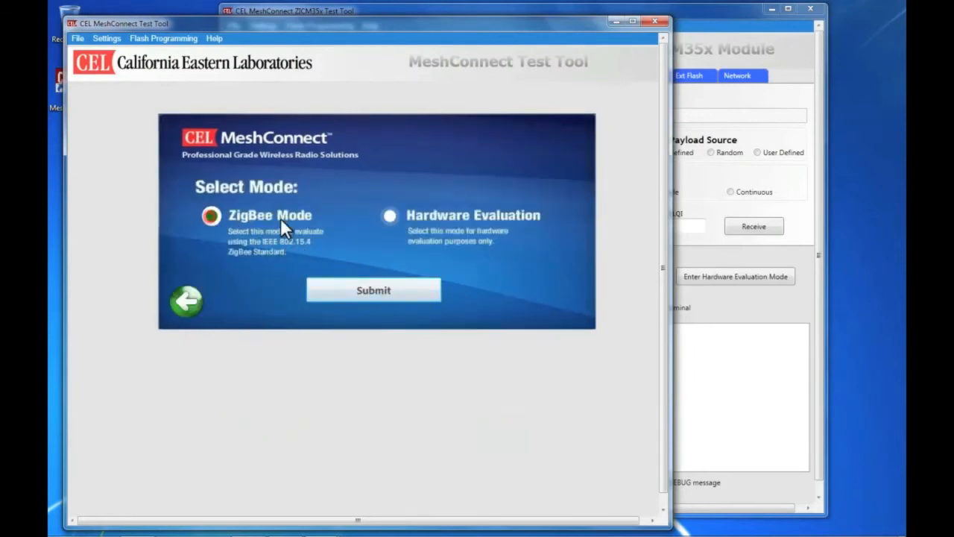
{"action": "left_click", "coordinate": [369, 284]}
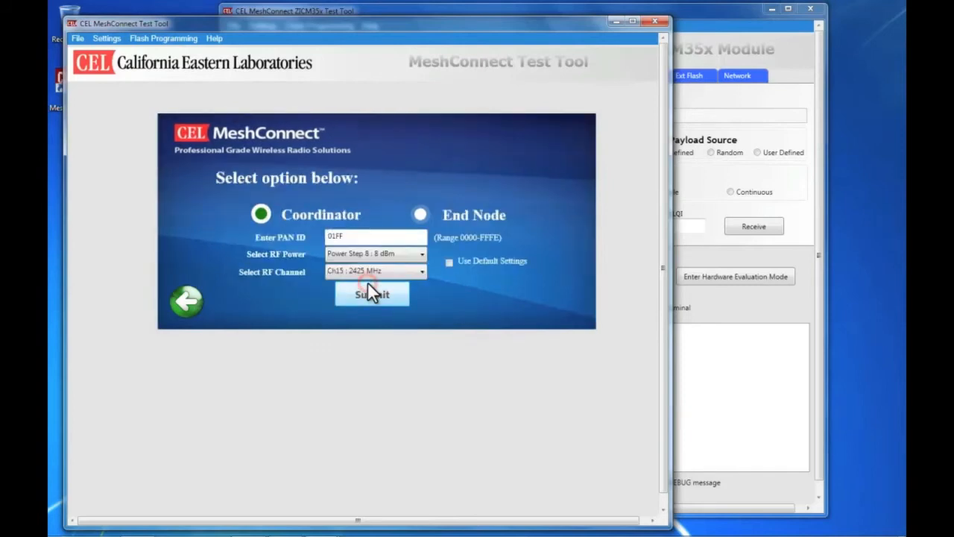
{"action": "left_click", "coordinate": [421, 216]}
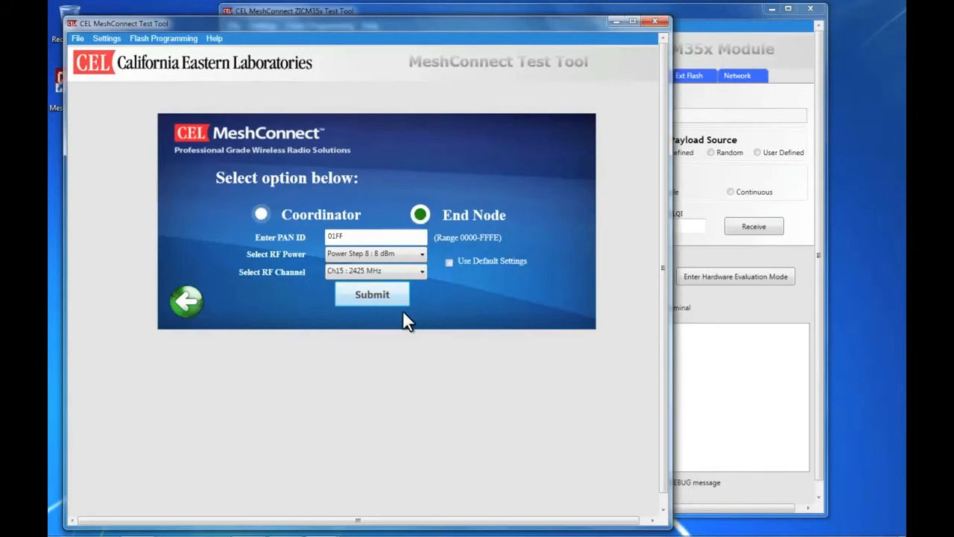
{"action": "left_click", "coordinate": [385, 302]}
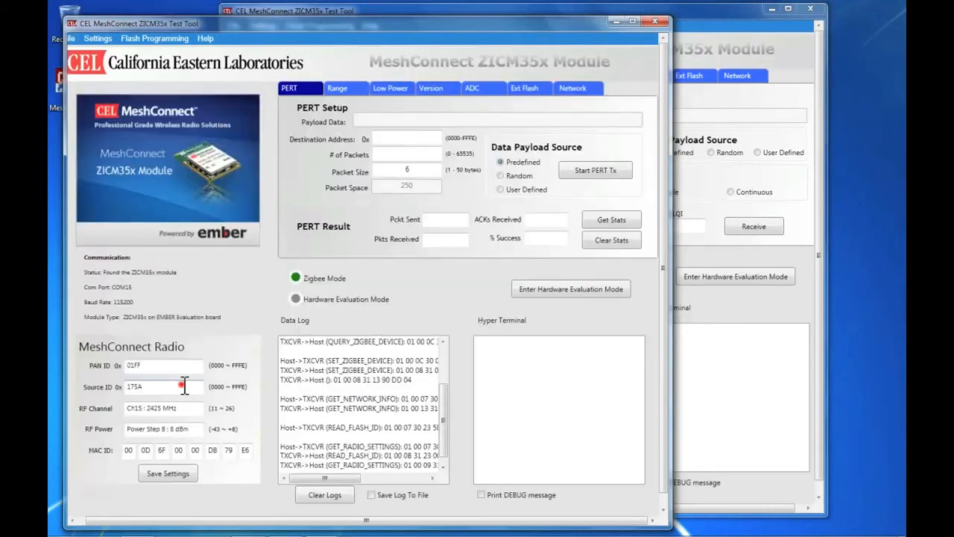
Display the end node's range test settings, and in the coordinator's window run and stop a continuous range transmission to destination address 175A.
{"action": "left_click_drag", "start_coordinate": [185, 384], "coordinate": [114, 383]}
{"action": "left_click", "coordinate": [336, 89]}
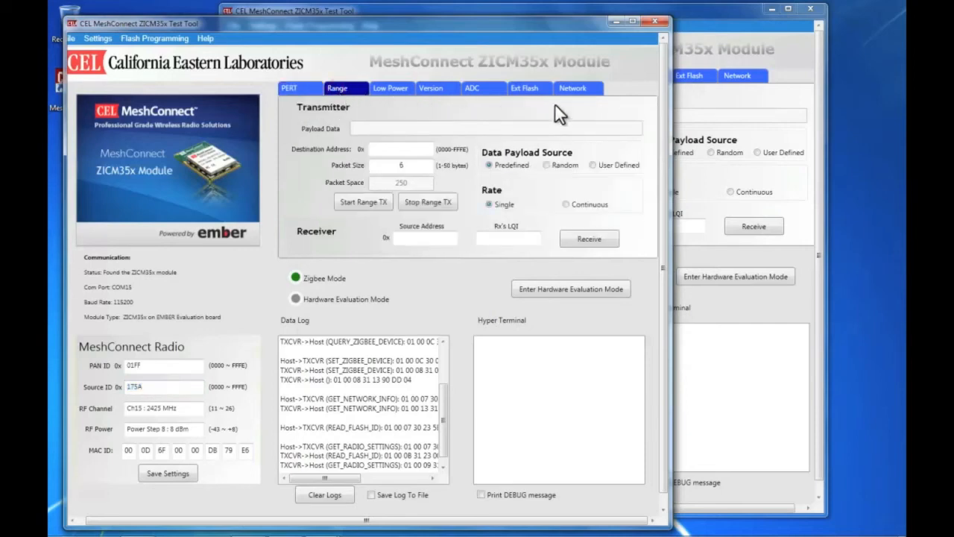
{"action": "left_click", "coordinate": [685, 96]}
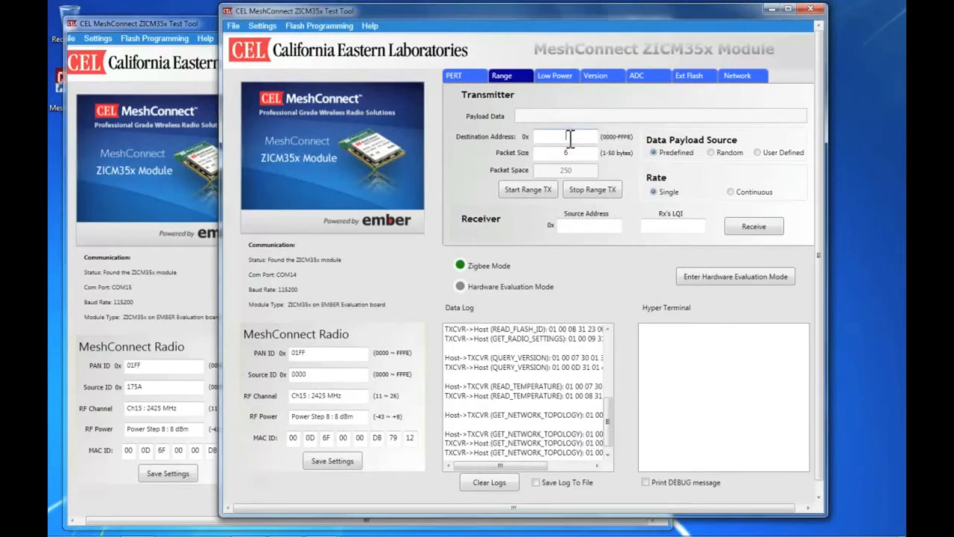
{"action": "type", "text": "175A"}
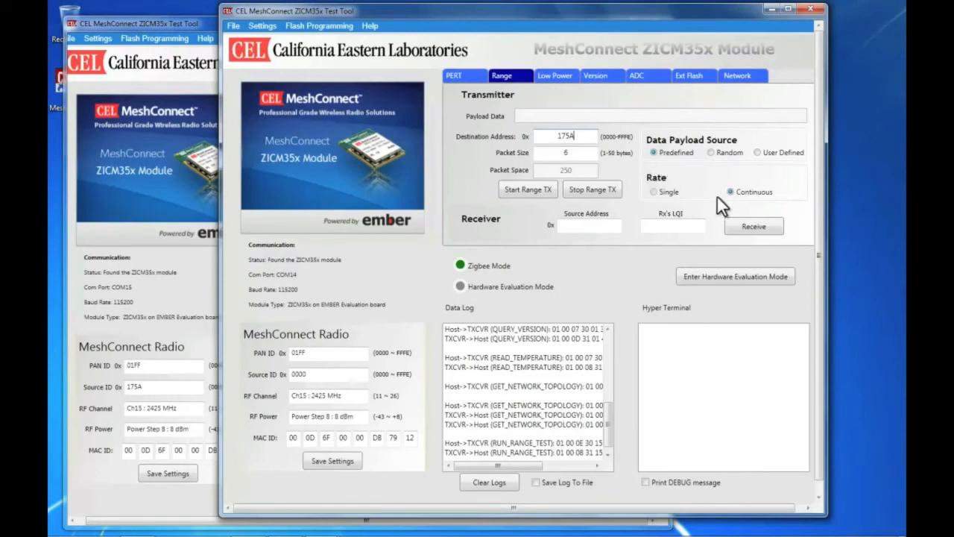
{"action": "left_click", "coordinate": [521, 188]}
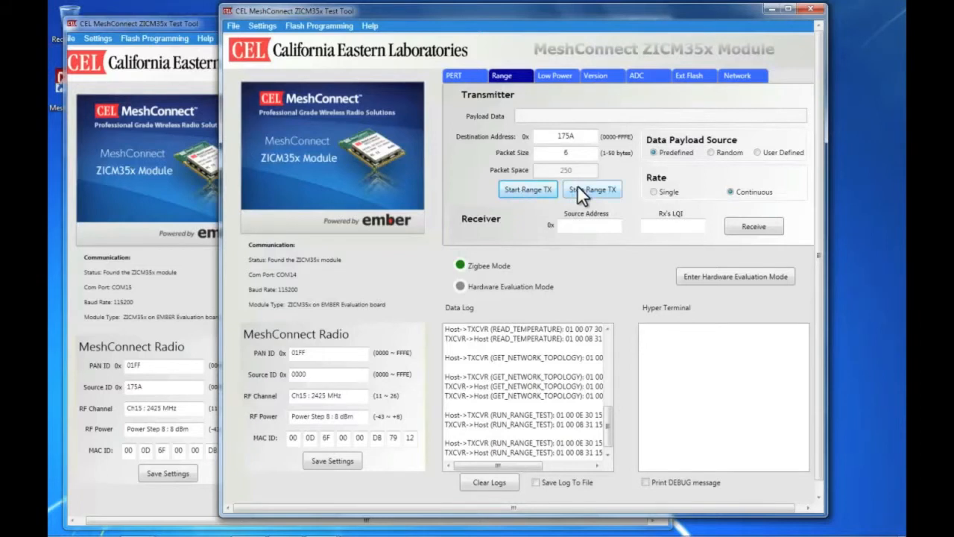
{"action": "left_click", "coordinate": [577, 185]}
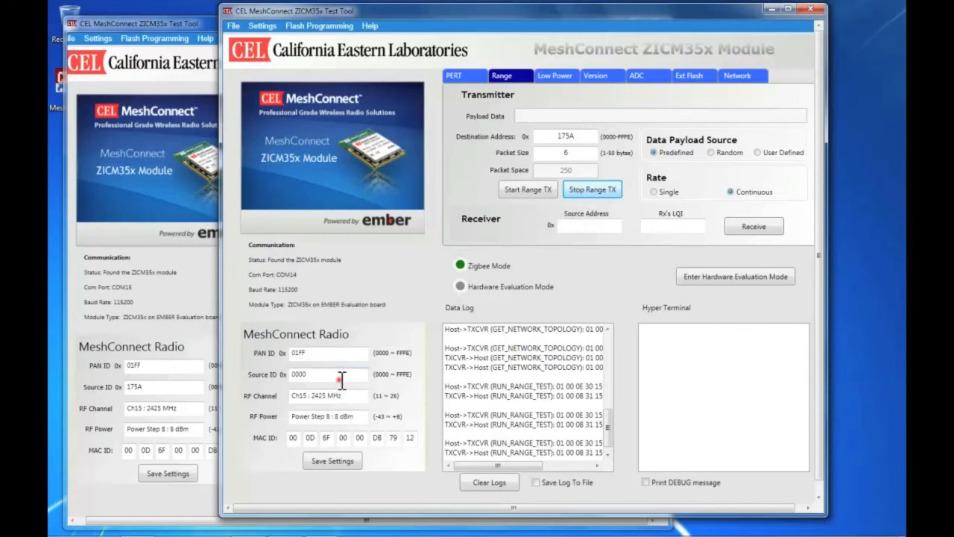
In the end node's window, start a continuous range transmission to the coordinator's source address, 0000.
{"action": "double_click", "coordinate": [299, 374]}
{"action": "left_click", "coordinate": [272, 377]}
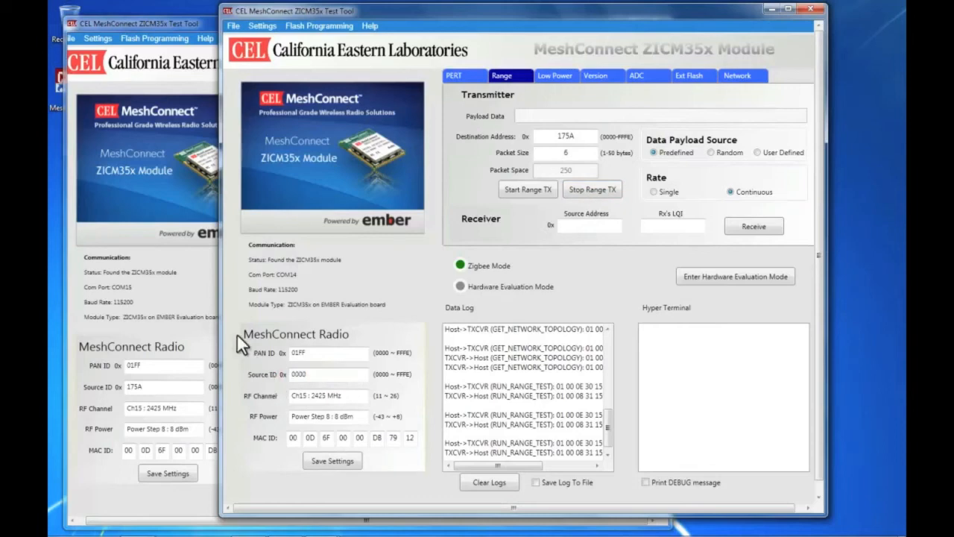
{"action": "left_click", "coordinate": [197, 291]}
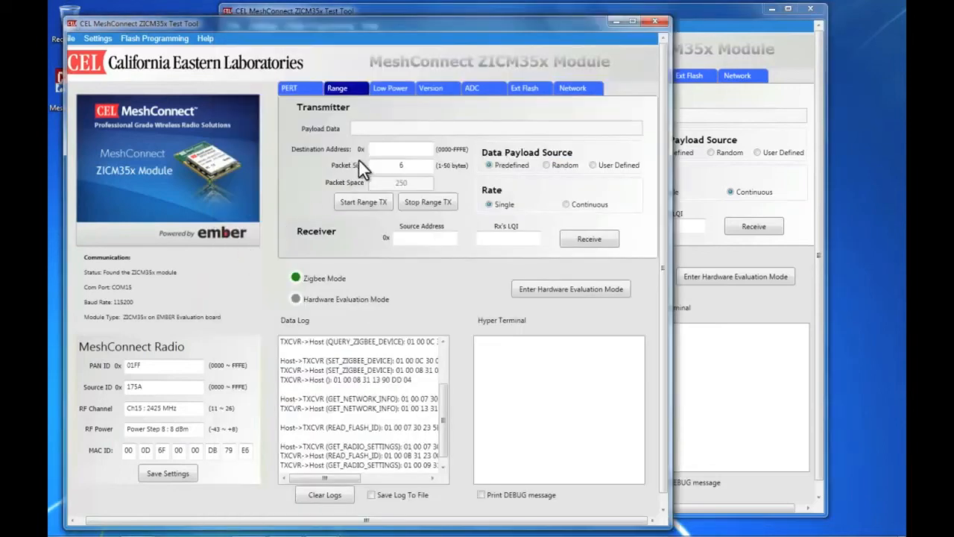
{"action": "left_click", "coordinate": [403, 146]}
{"action": "type", "text": "0000"}
{"action": "left_click", "coordinate": [567, 204]}
{"action": "left_click", "coordinate": [357, 204]}
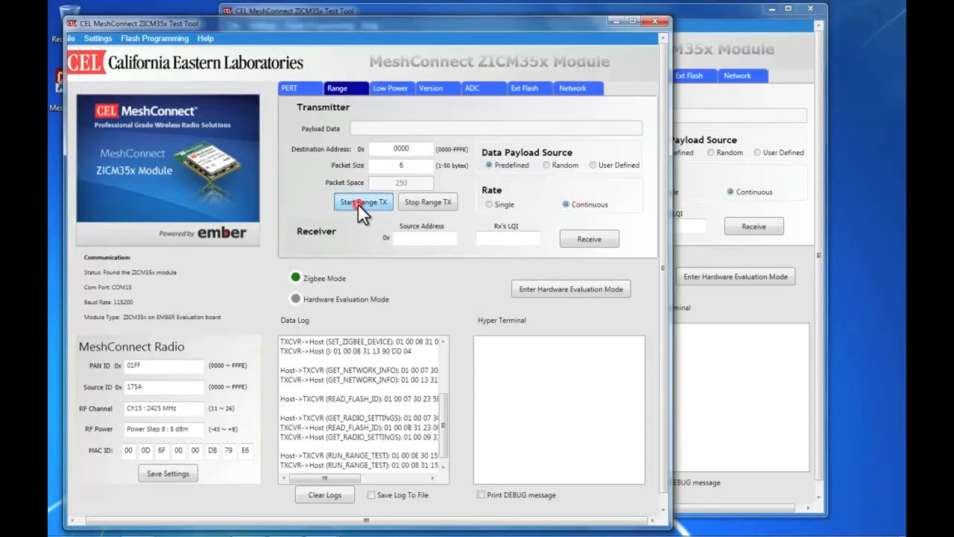